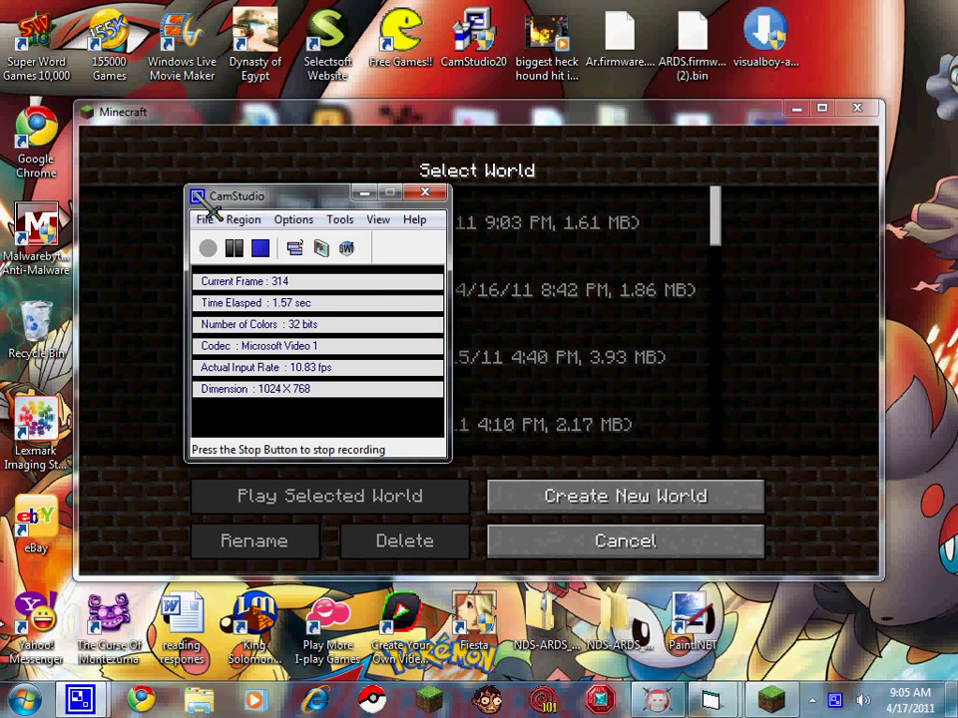
Look through CamStudio's Options menu, then bring the Minecraft world list in front.
click(244, 220)
click(299, 220)
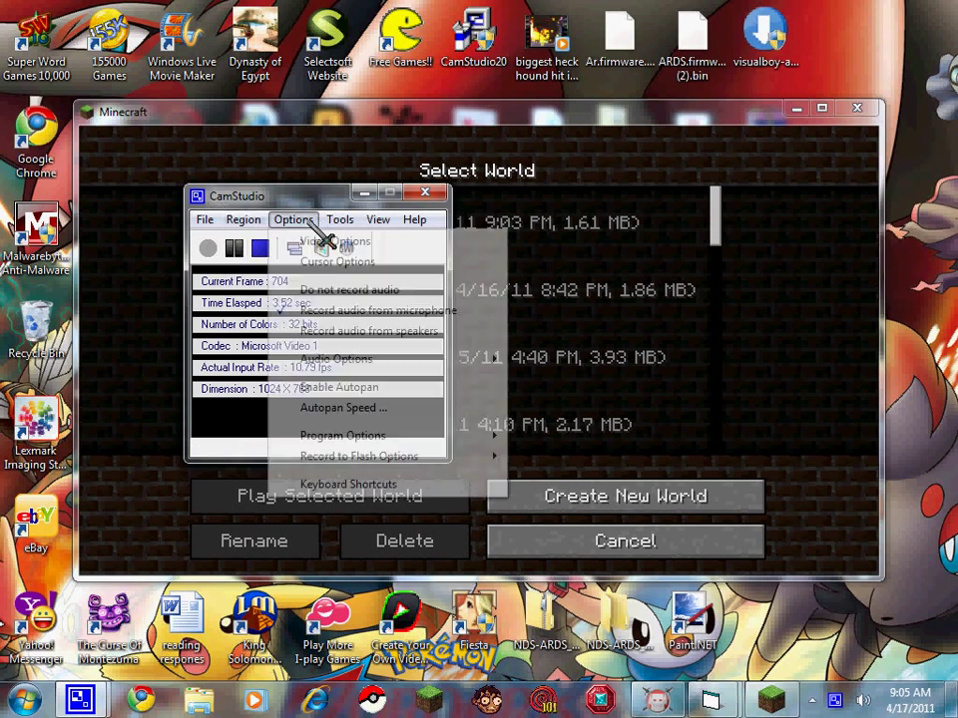
click(351, 182)
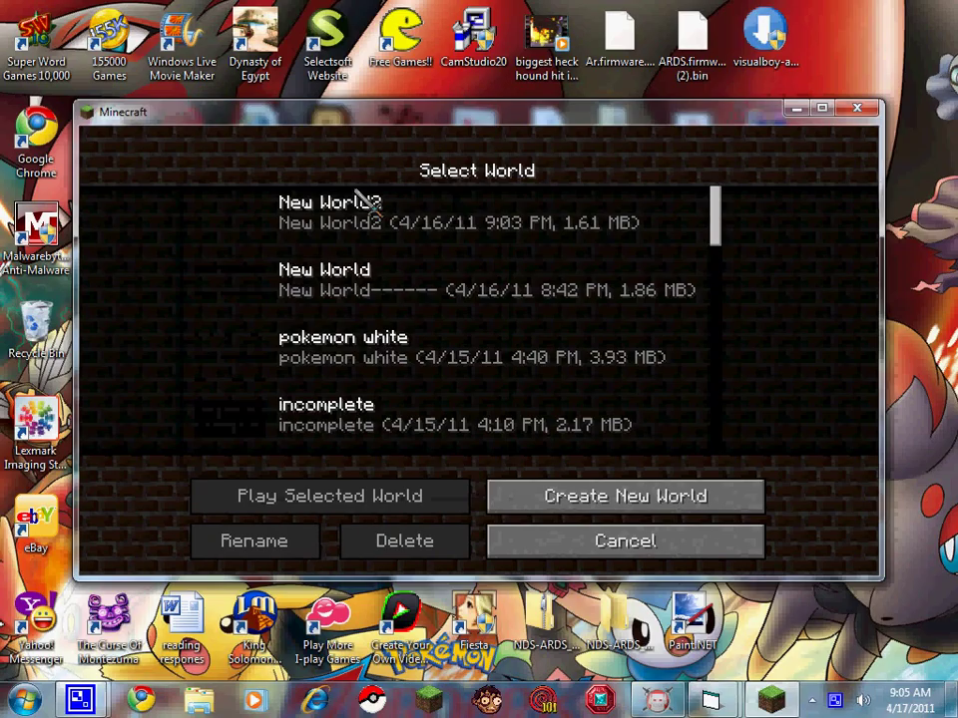
Load New World2 and walk out the doorway toward the sheep on the snowy shore.
click(452, 232)
click(402, 496)
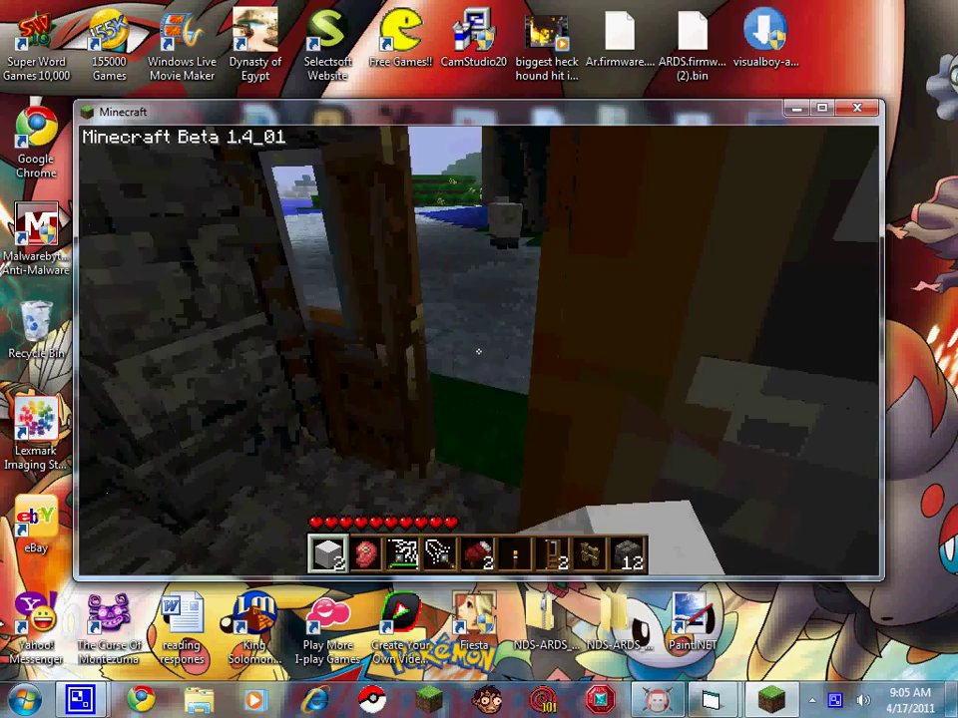
key(w)
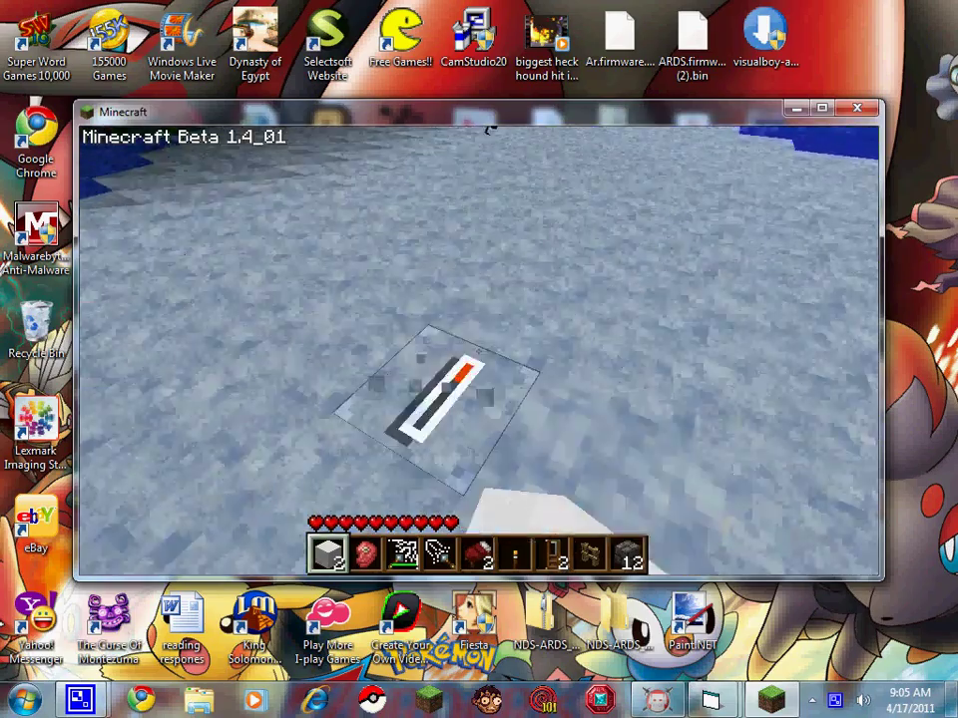
Knock the lever off the snow block, then enter the torch-lit stone room.
click(479, 351)
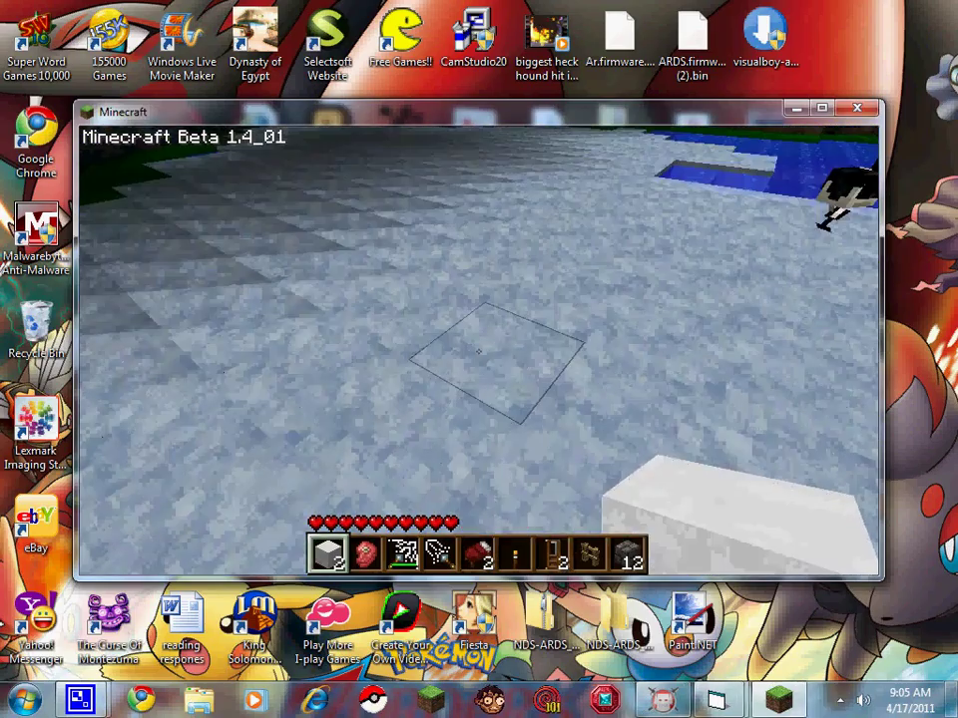
click(479, 351)
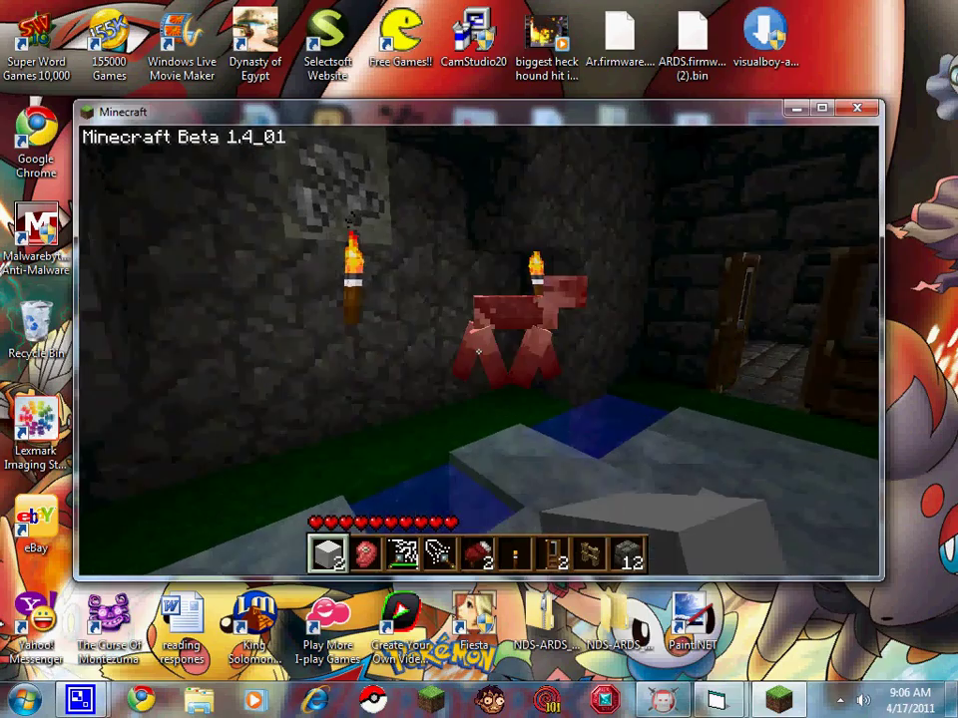
Collect the stone, hit the pig, and walk back out the doorway to the shore.
key(w)
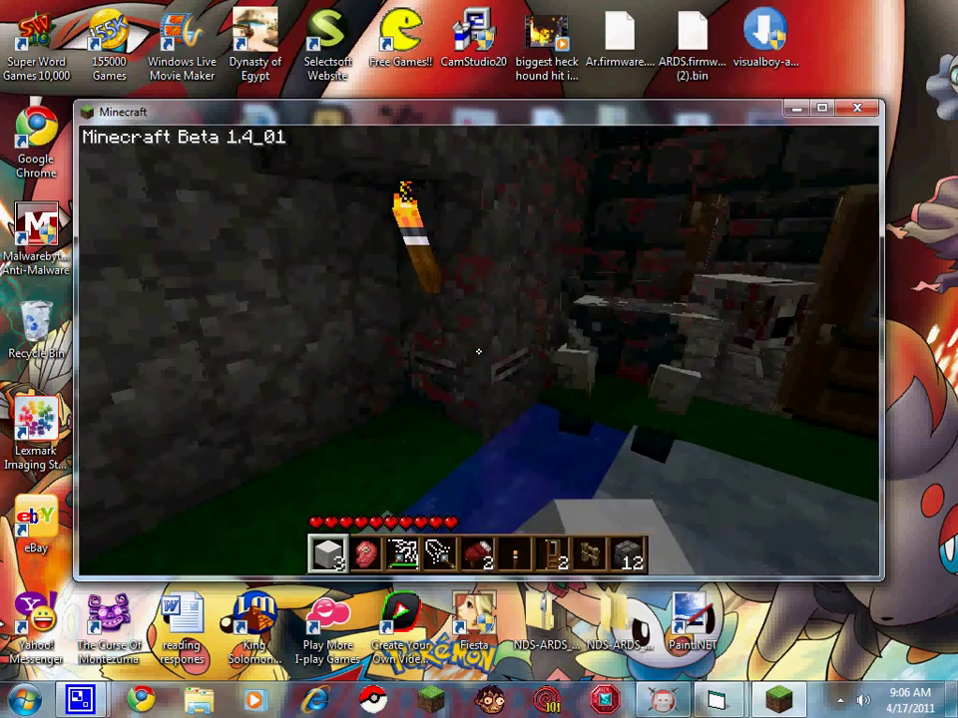
click(478, 352)
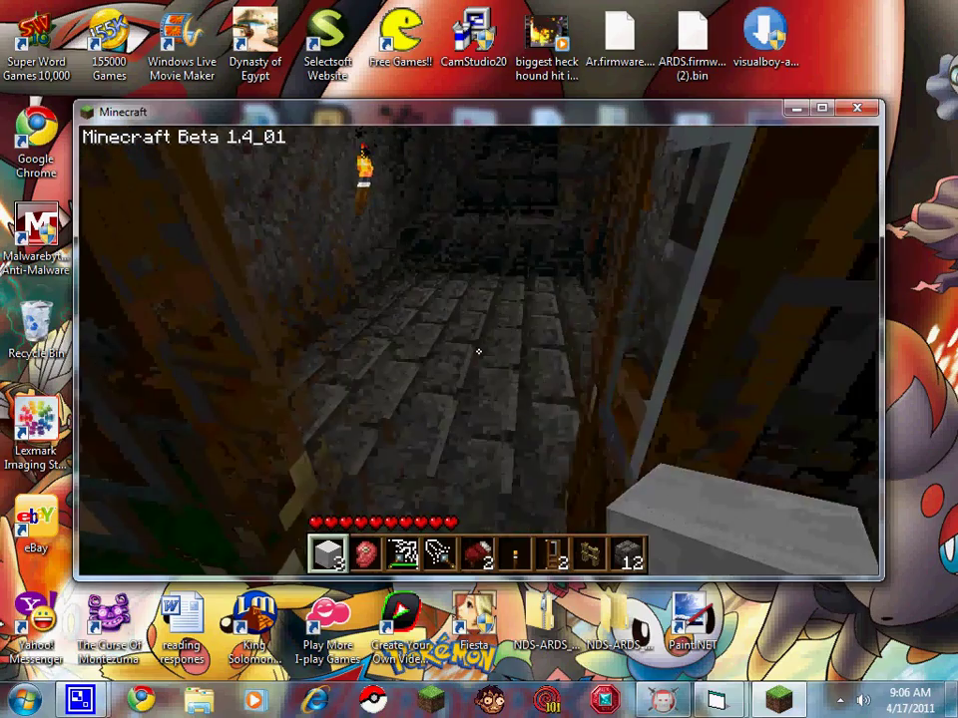
key(w)
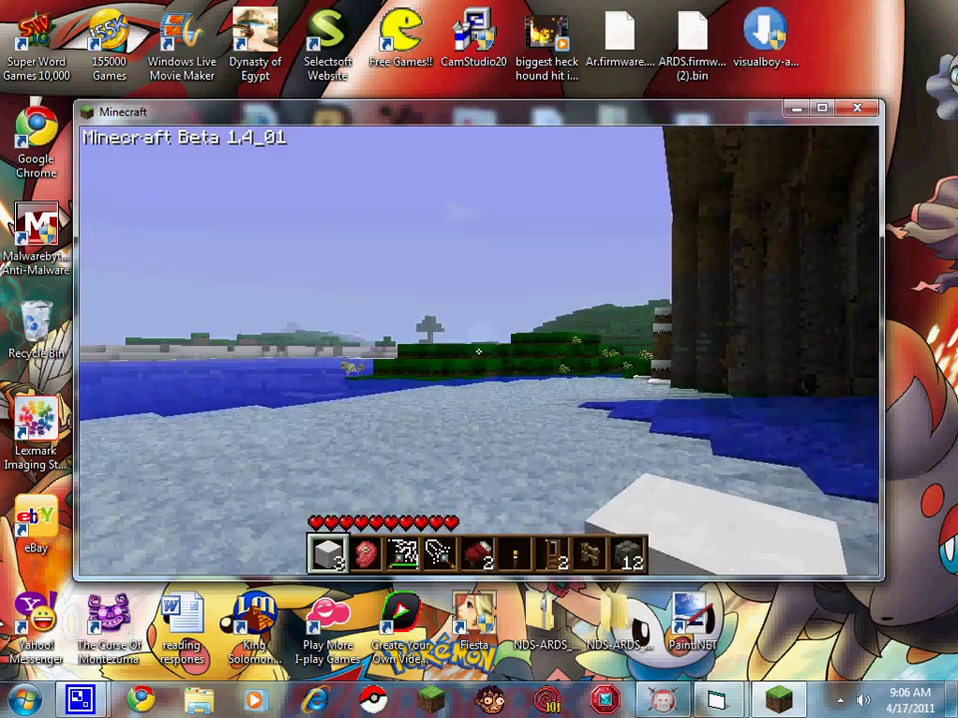
Walk the snowy shore toward the cliff steps and break a block from the wall.
key(w)
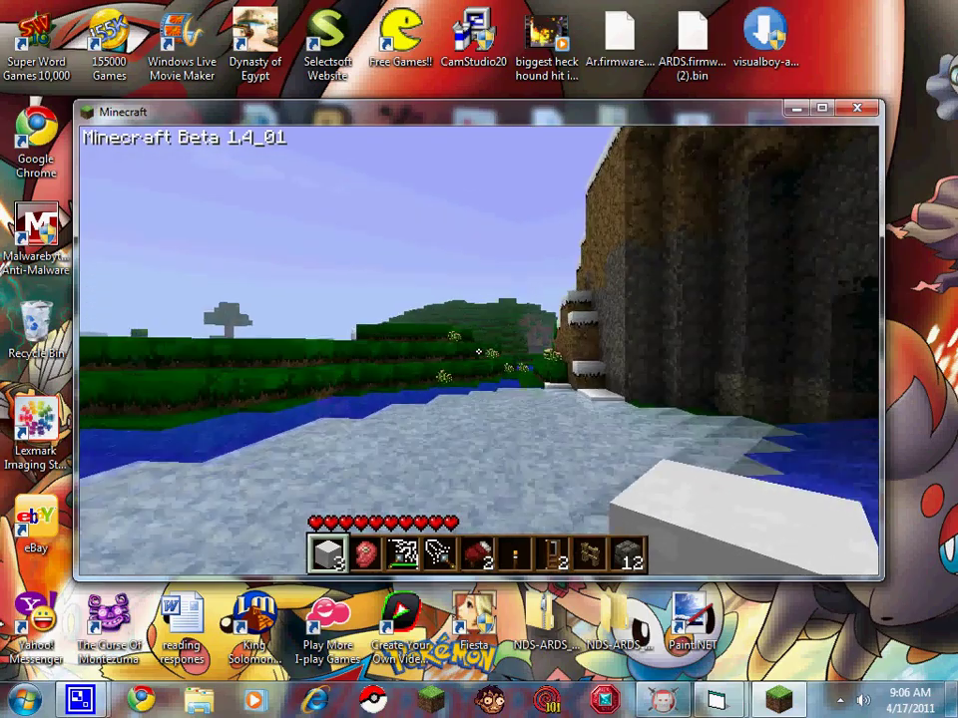
key(w)
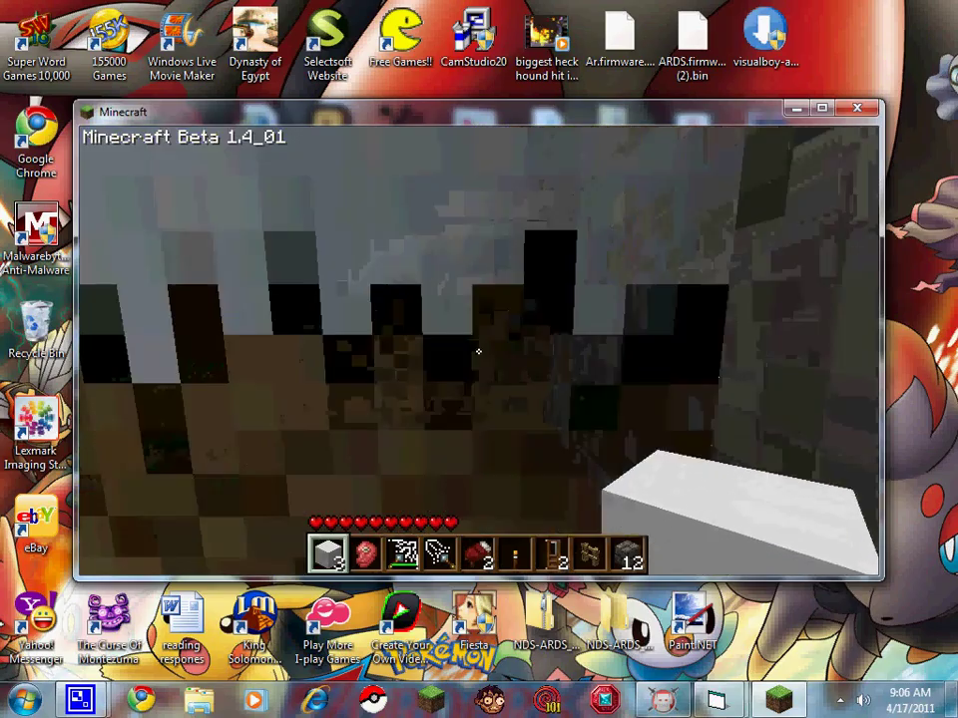
click(477, 351)
click(478, 351)
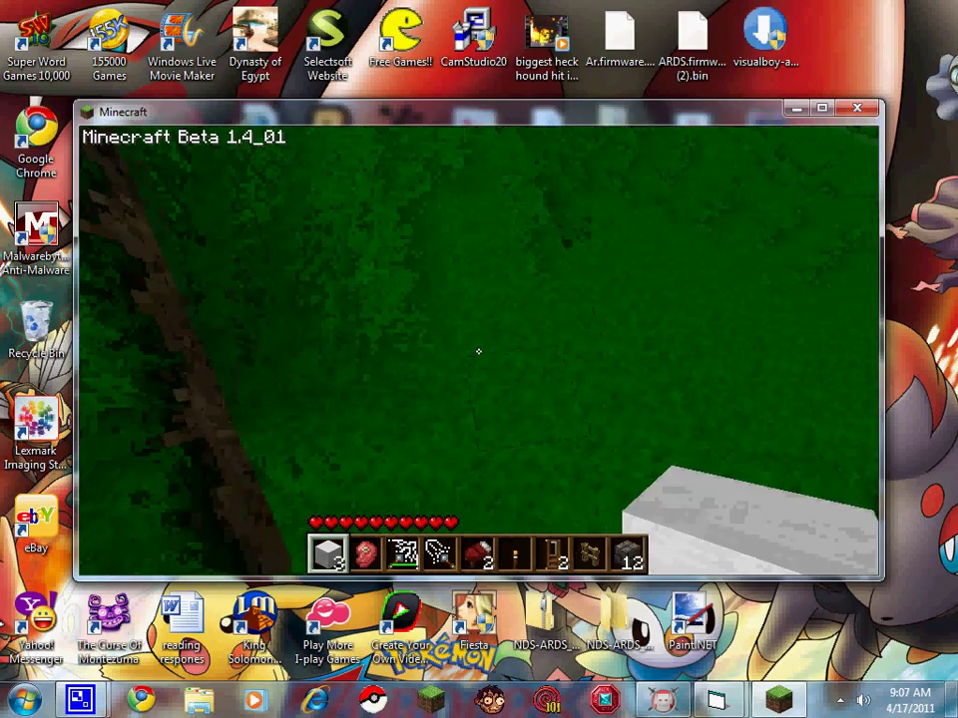
Dig a pit three blocks down into the dirt patch on the hilltop.
click(478, 351)
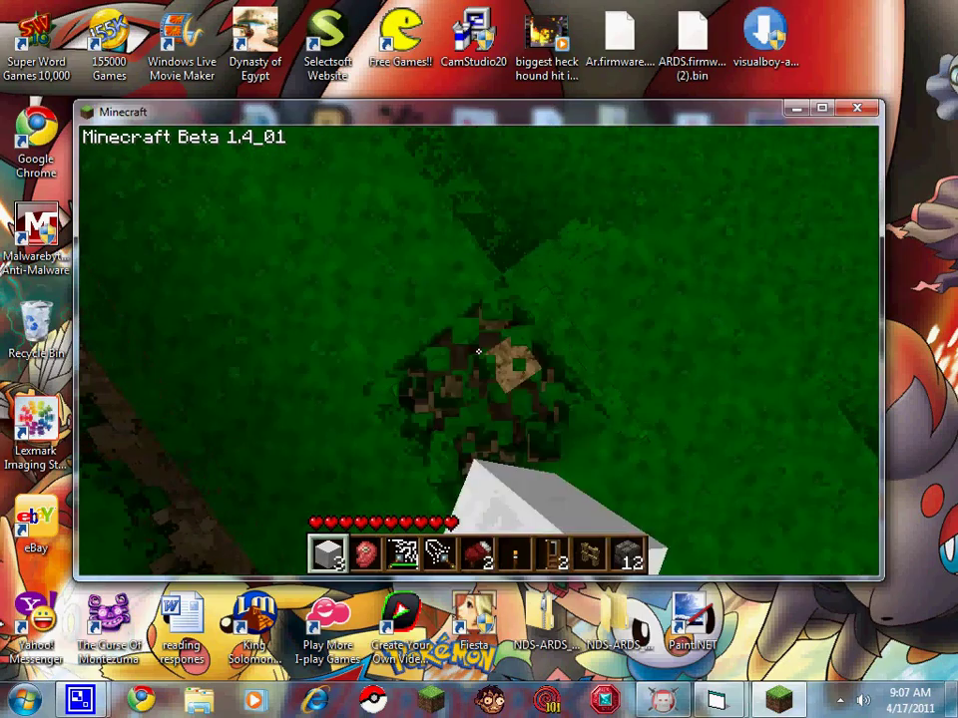
click(478, 351)
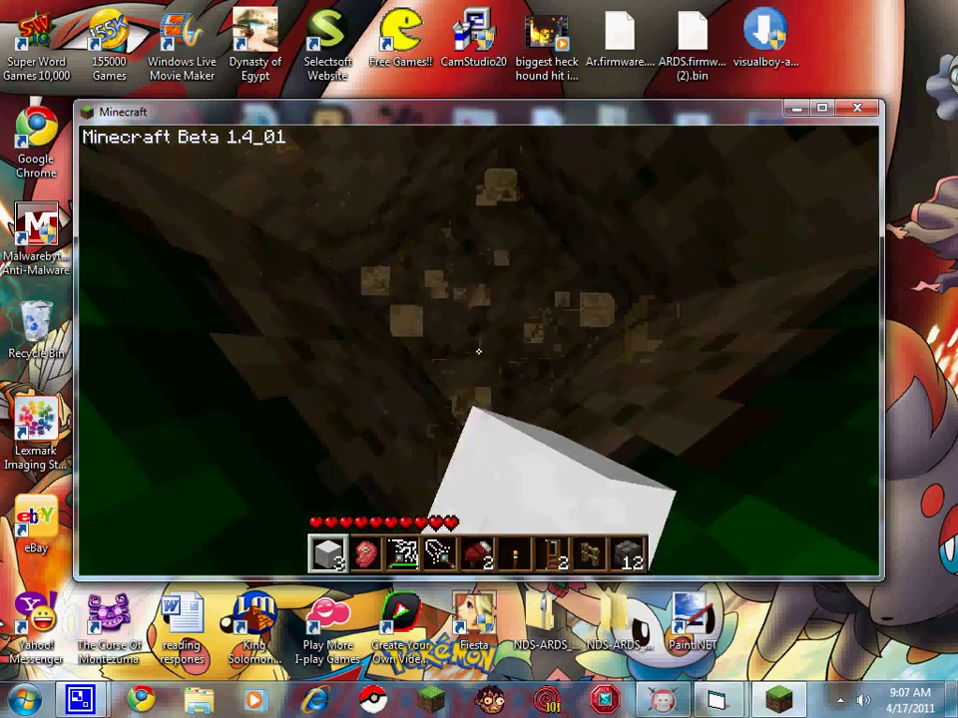
click(477, 351)
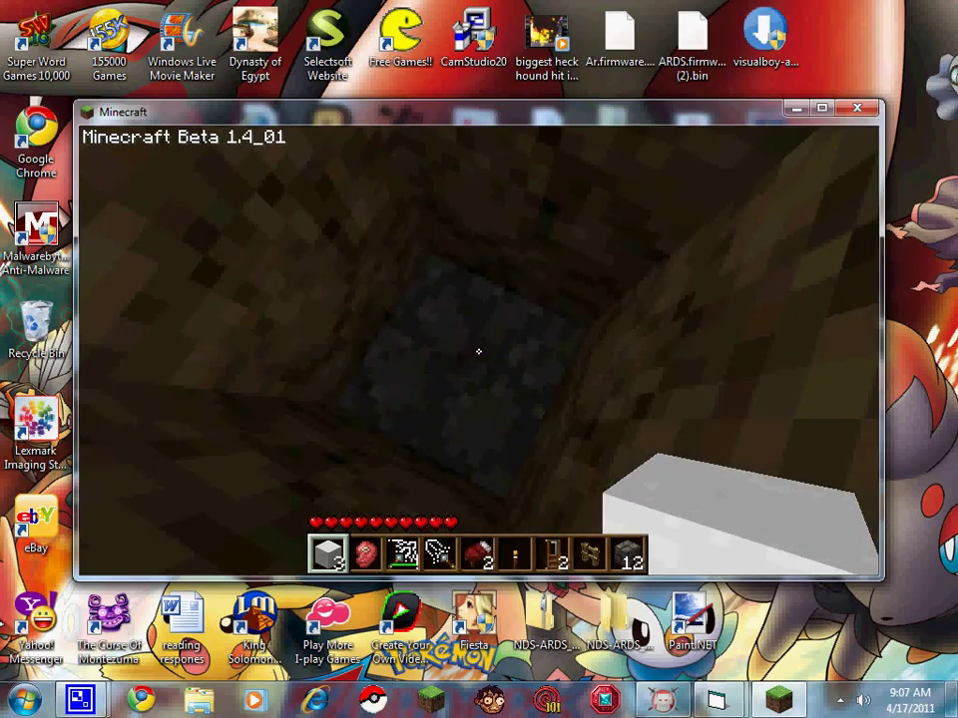
Switch to cobblestone in slot 9 and place three blocks to climb out and fill the pit.
key(9)
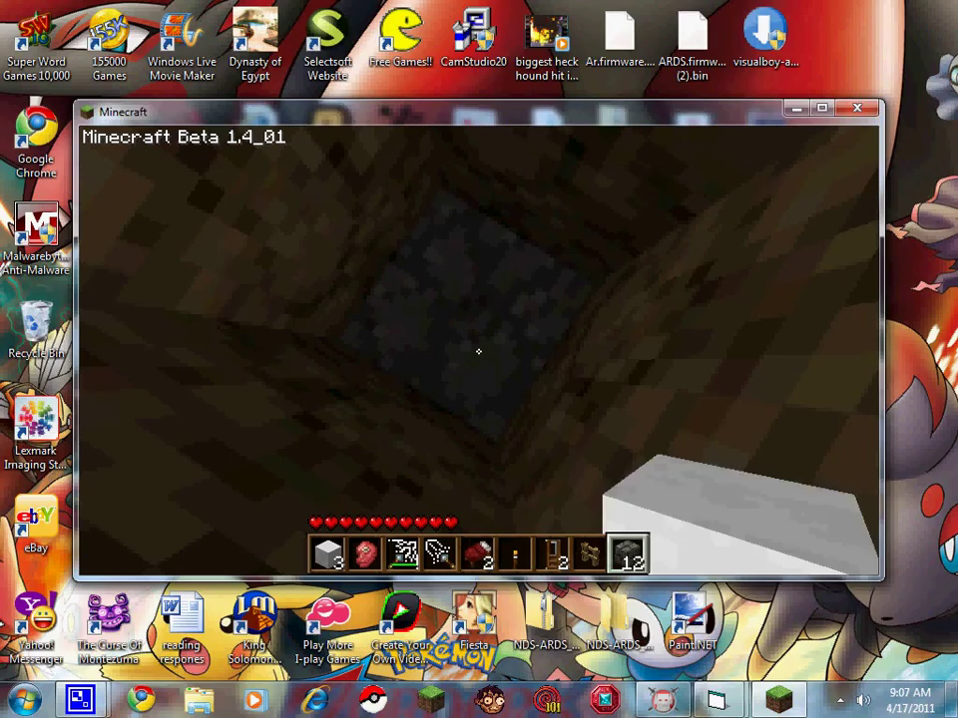
right_click(478, 352)
right_click(478, 351)
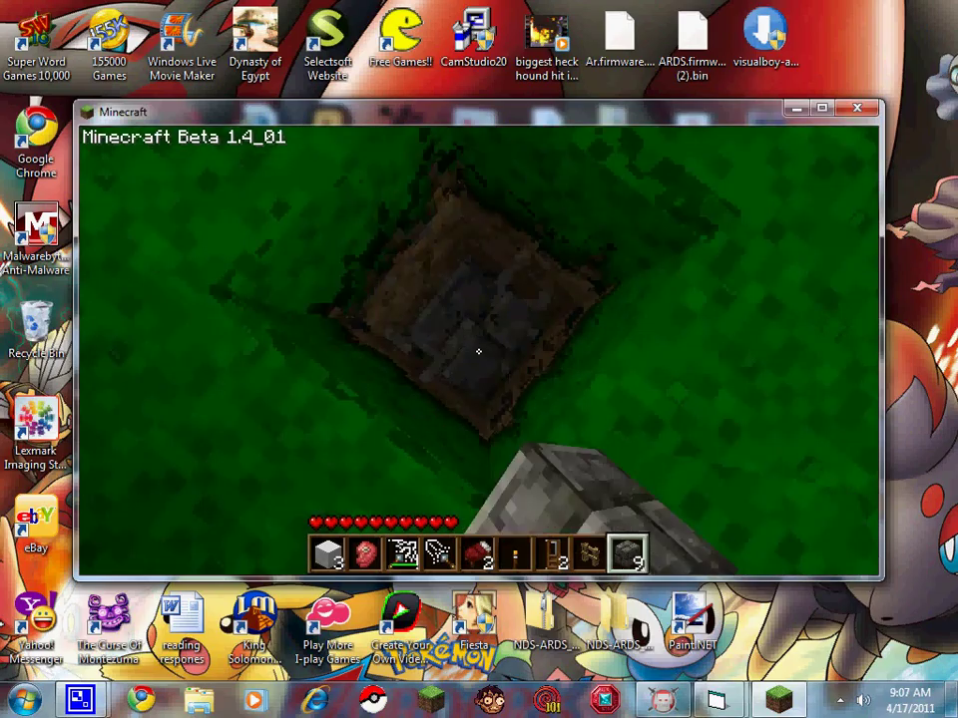
right_click(478, 351)
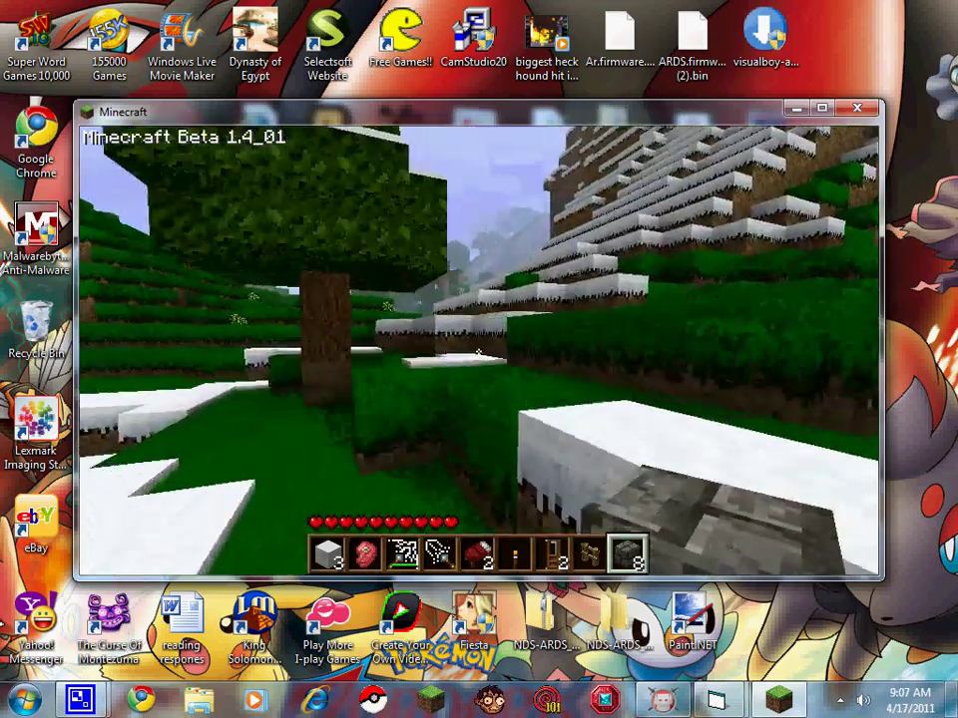
Climb up, break the plant on the grass, and bring up the inventory and crafting screen.
key(w)
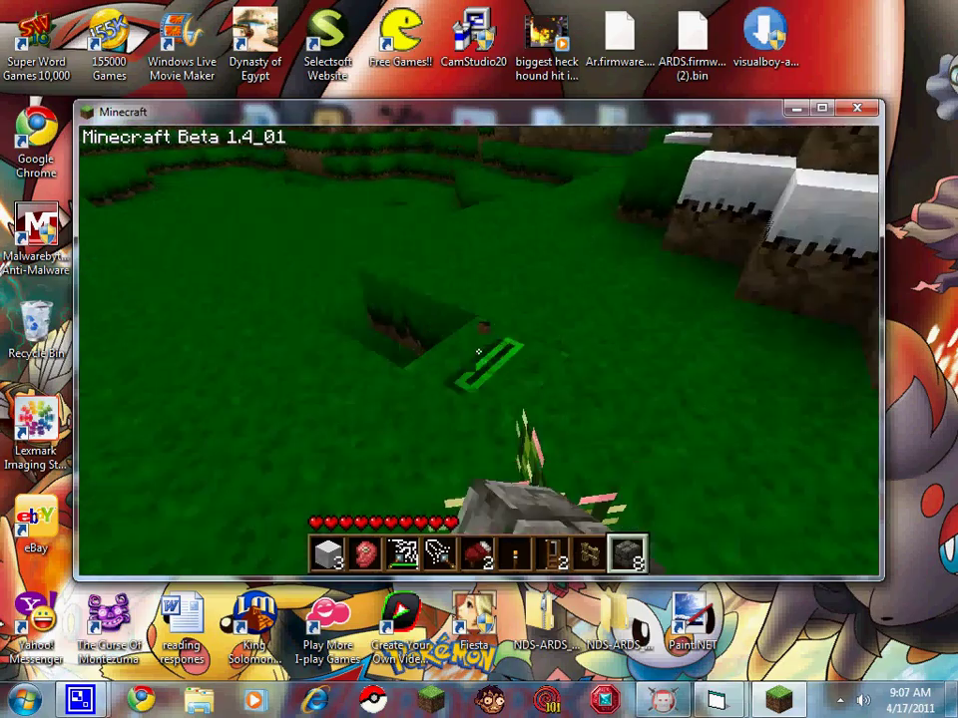
click(479, 351)
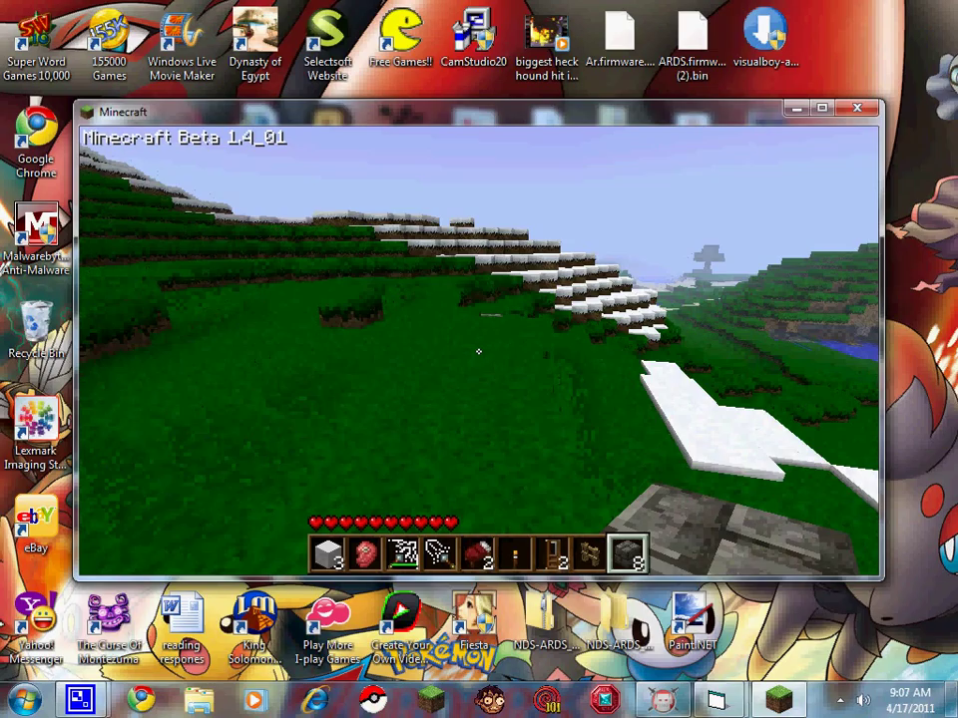
key(i)
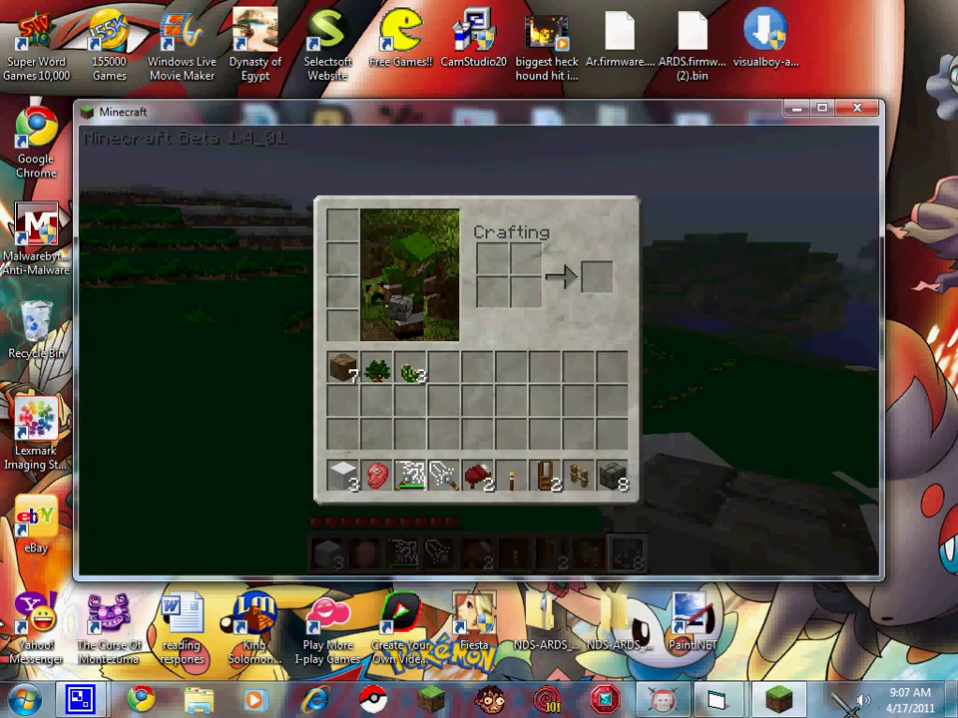
Show the hidden tray icons and bring up CamStudio's tray menu with its Stop option.
click(864, 699)
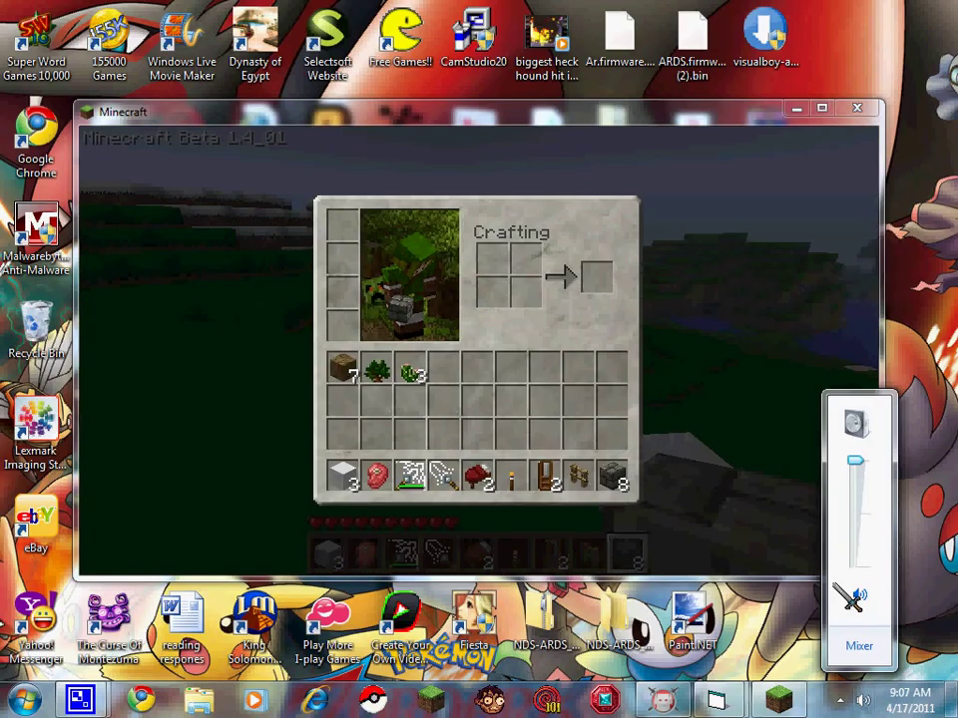
click(840, 699)
right_click(821, 606)
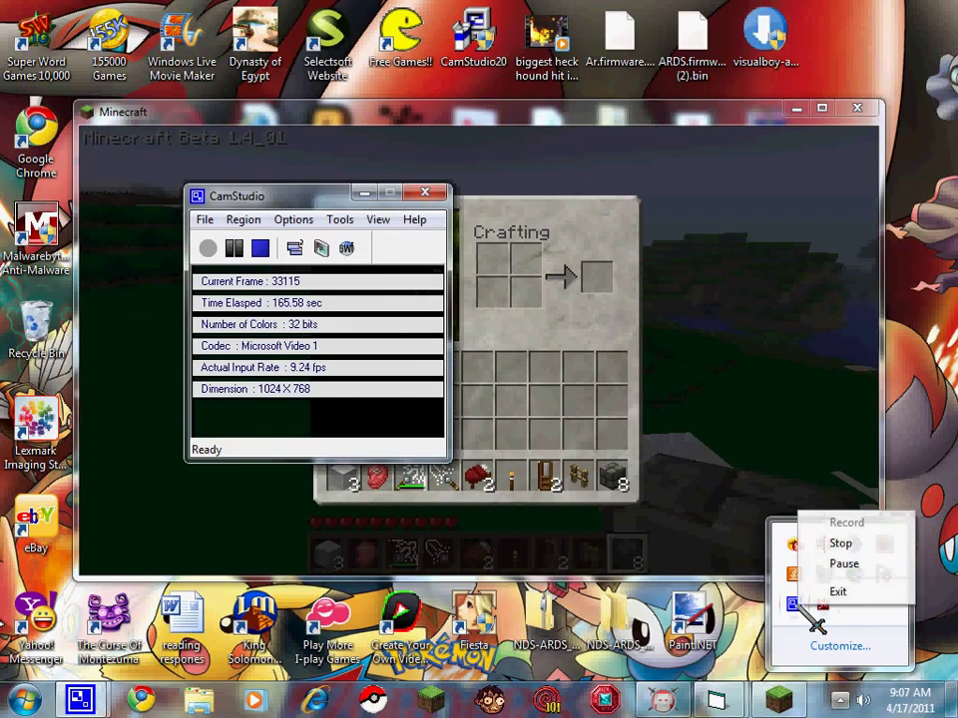